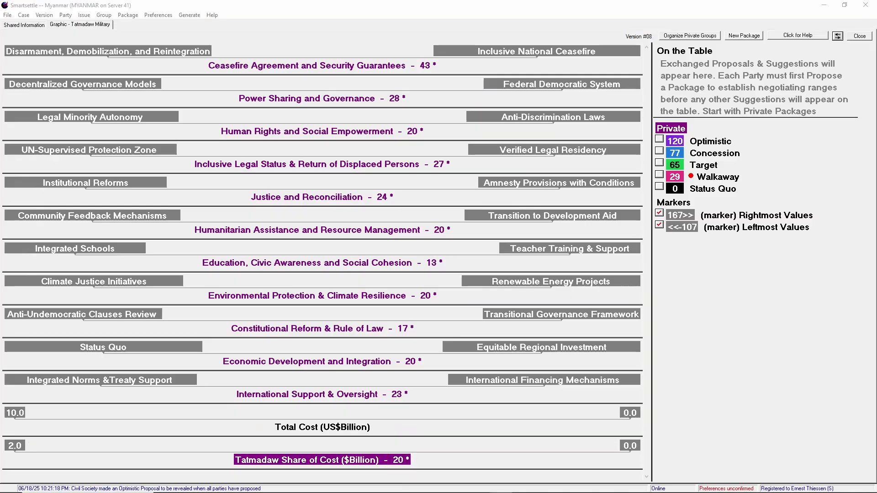
# Examine the satisfaction graph of the Ceasefire Agreement and Security Guarantees issue, including its highest-rated option
pyautogui.click(314, 459)
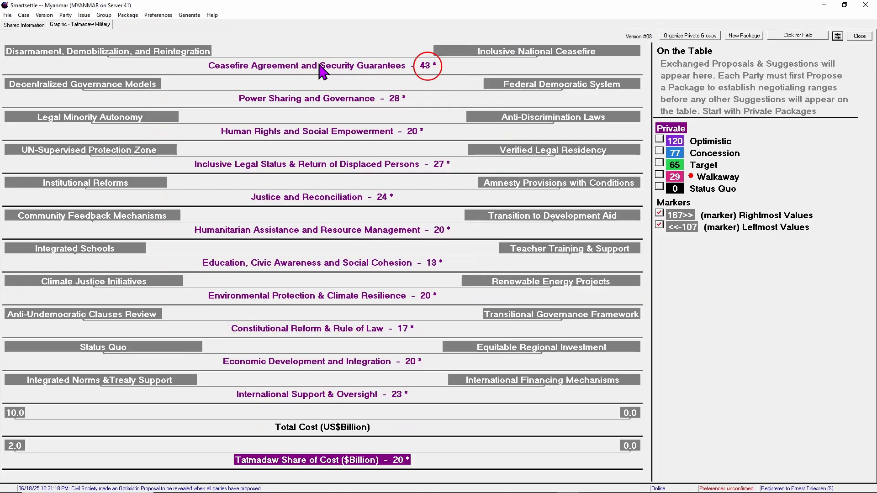
pyautogui.click(320, 65)
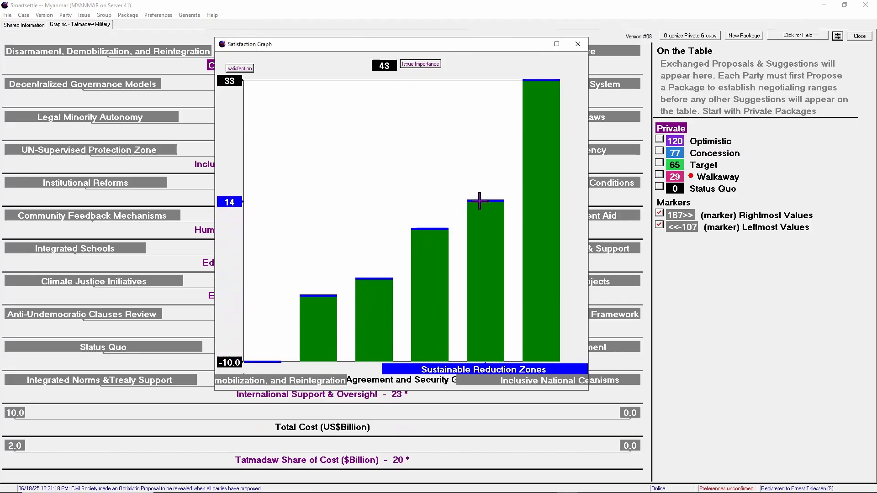
pyautogui.click(541, 84)
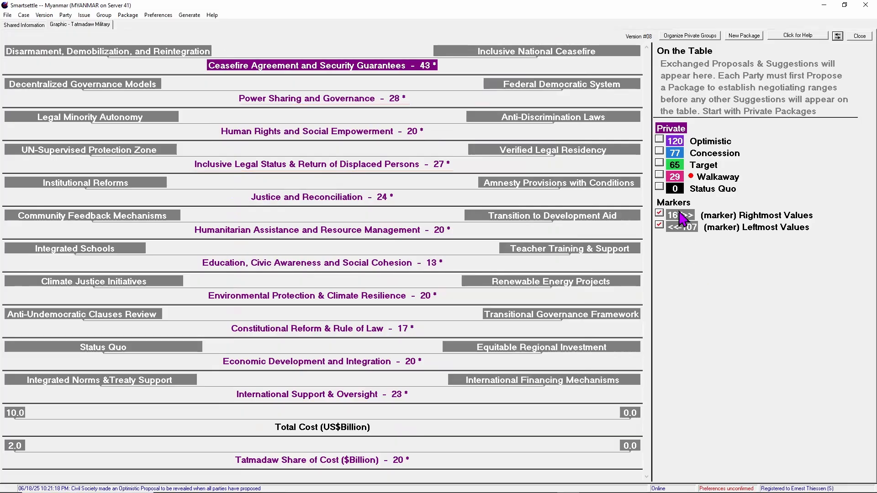
# Display the private Status Quo, Walkaway and Target packages one at a time to review their issue options
pyautogui.click(659, 186)
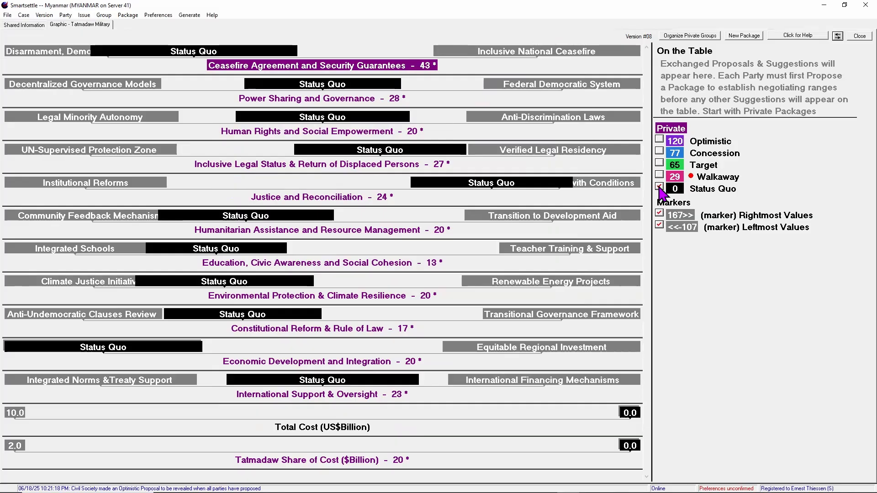
pyautogui.click(659, 187)
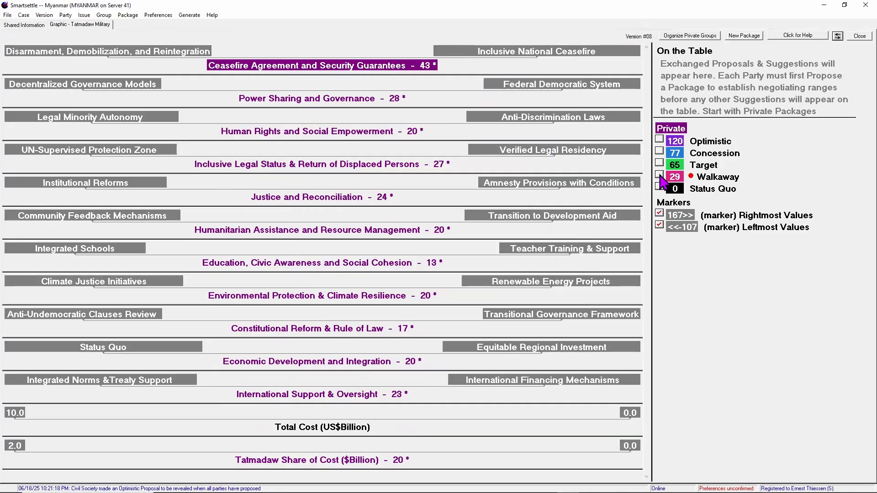
pyautogui.click(659, 176)
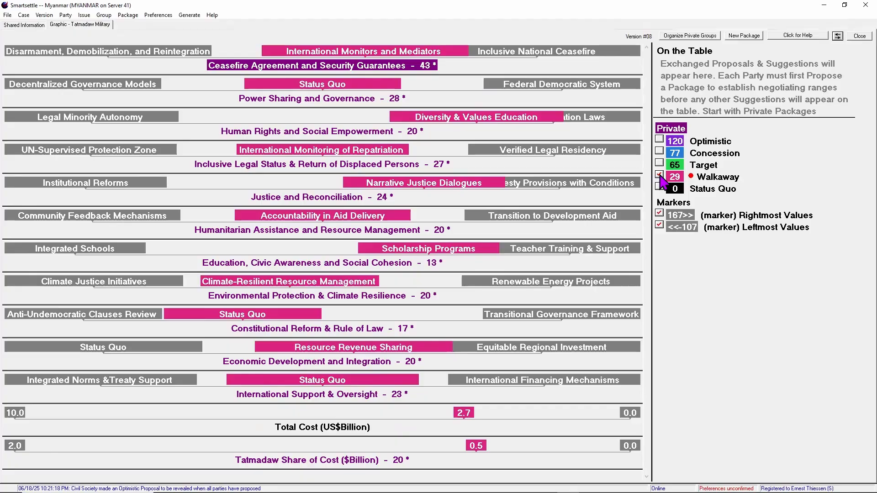
pyautogui.click(659, 175)
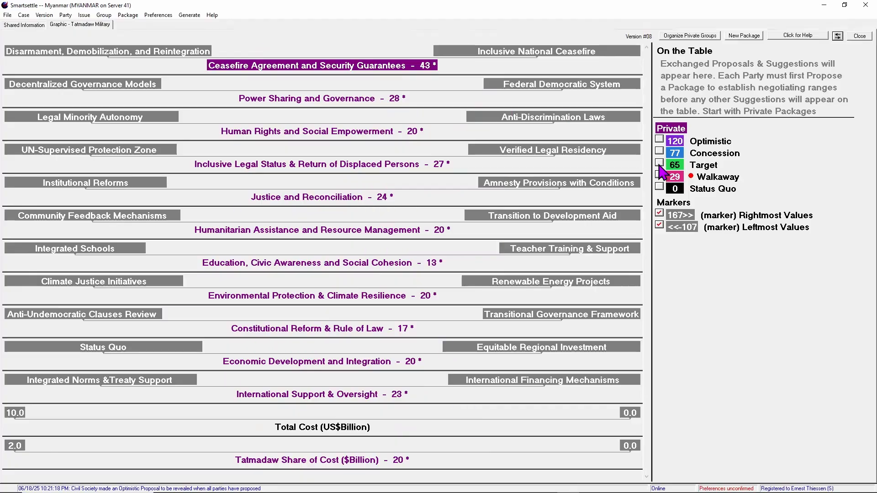
pyautogui.click(659, 164)
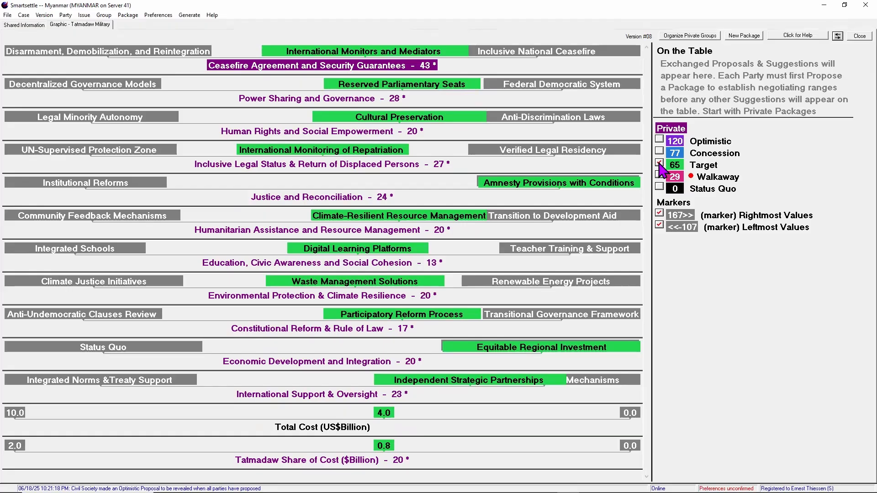
pyautogui.click(659, 164)
# Display the private Optimistic package and propose it to the other parties
pyautogui.click(659, 139)
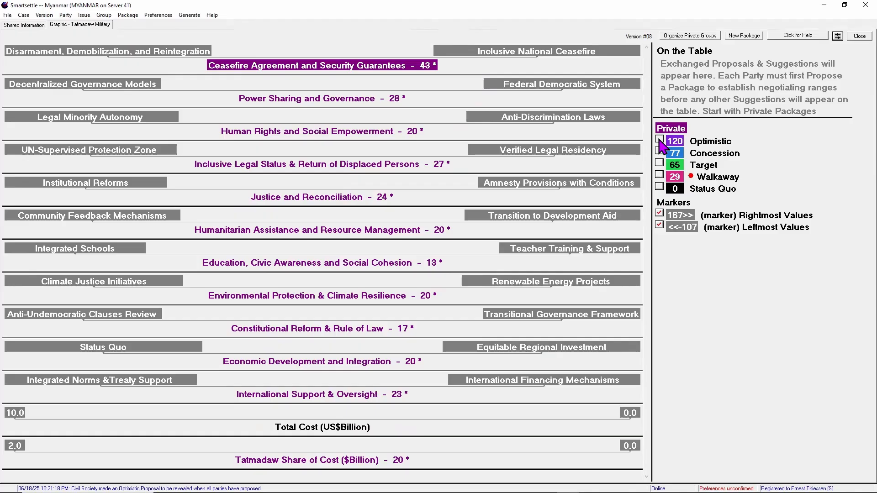
pyautogui.rightClick(709, 141)
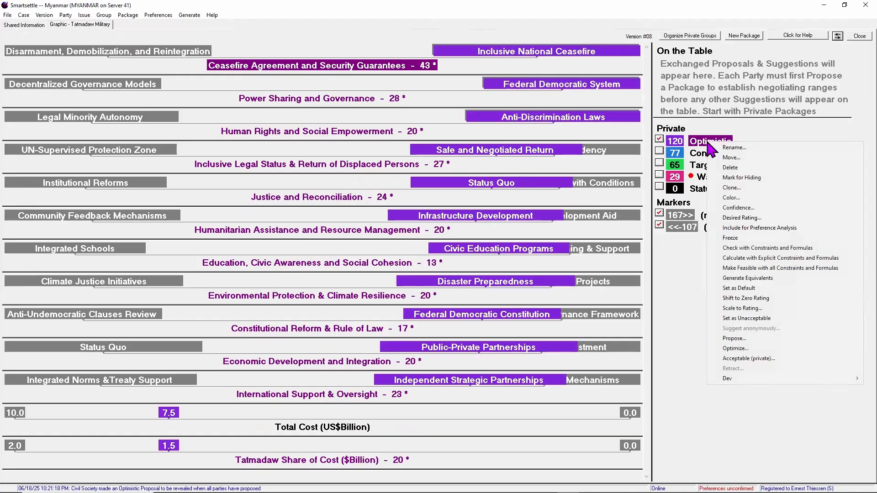
pyautogui.click(730, 338)
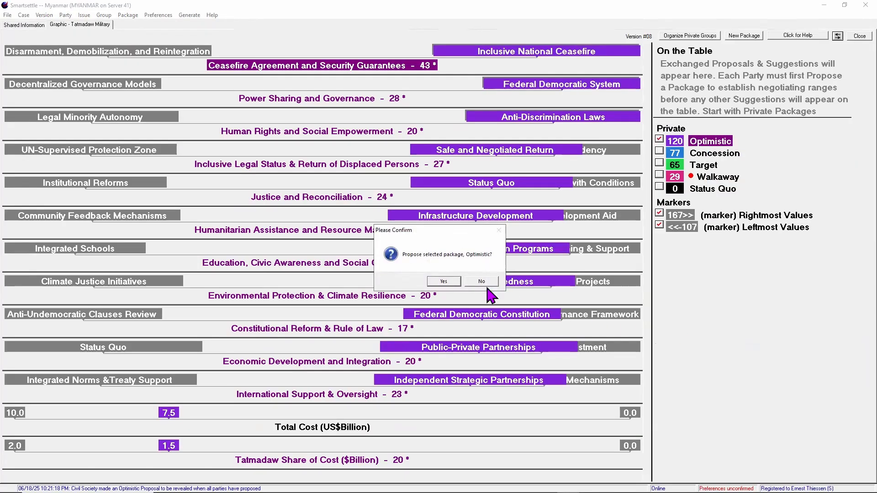
pyautogui.click(444, 281)
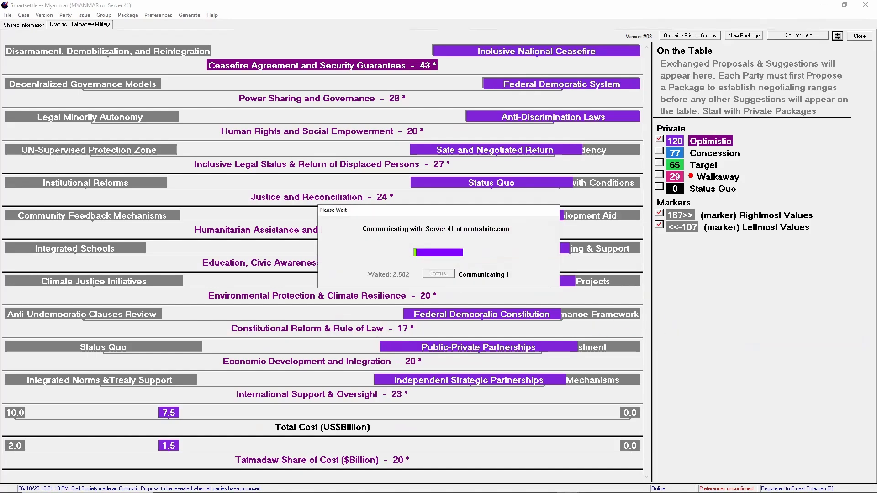
# Display the National Unity Government, Civil Society, International, Rohingya and Arakan Army proposals together with the Tatmadaw Military package
pyautogui.click(658, 73)
pyautogui.click(658, 85)
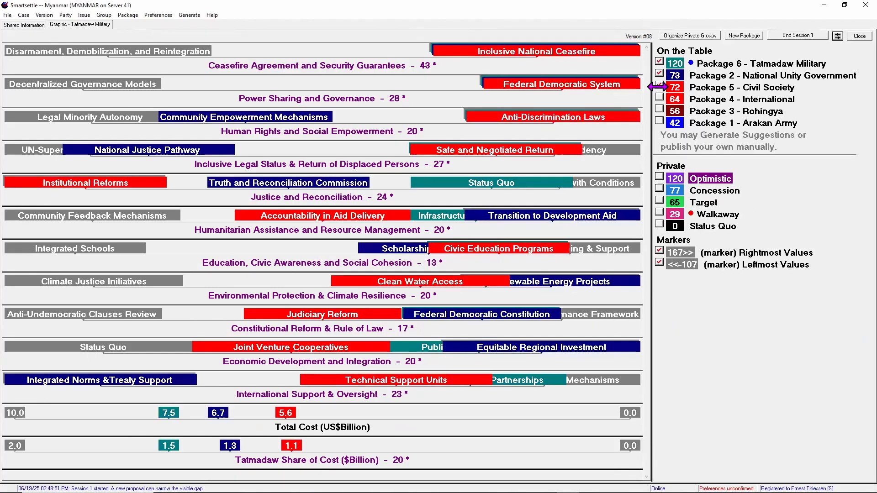
pyautogui.click(658, 96)
pyautogui.click(659, 109)
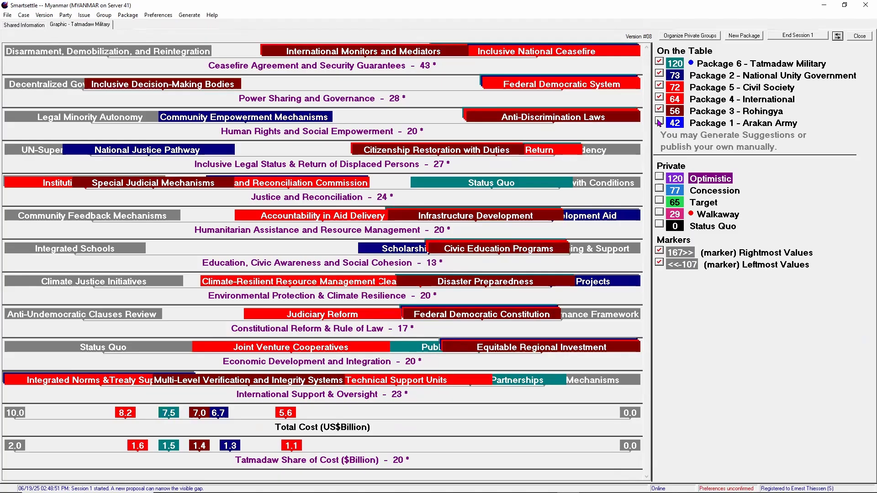
pyautogui.click(659, 121)
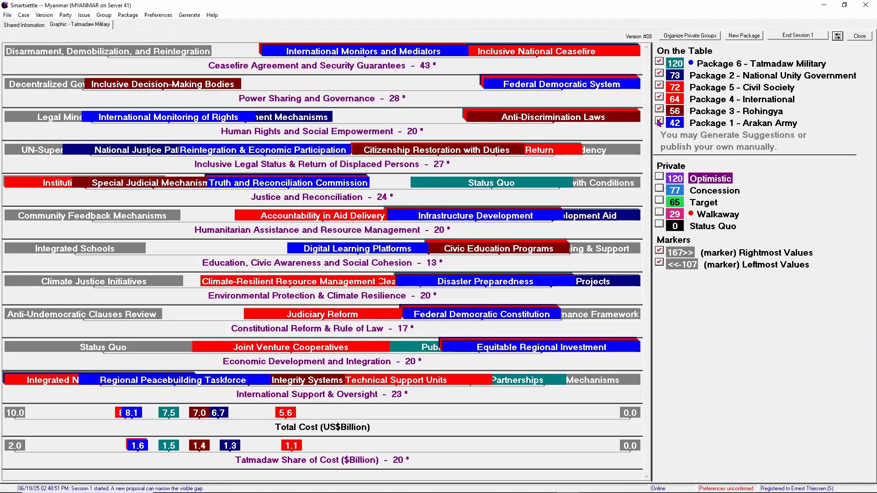
# Hide Packages 6, 5, 4, 3 and 1, leaving only the National Unity Government proposal displayed
pyautogui.click(659, 61)
pyautogui.click(658, 85)
pyautogui.click(659, 97)
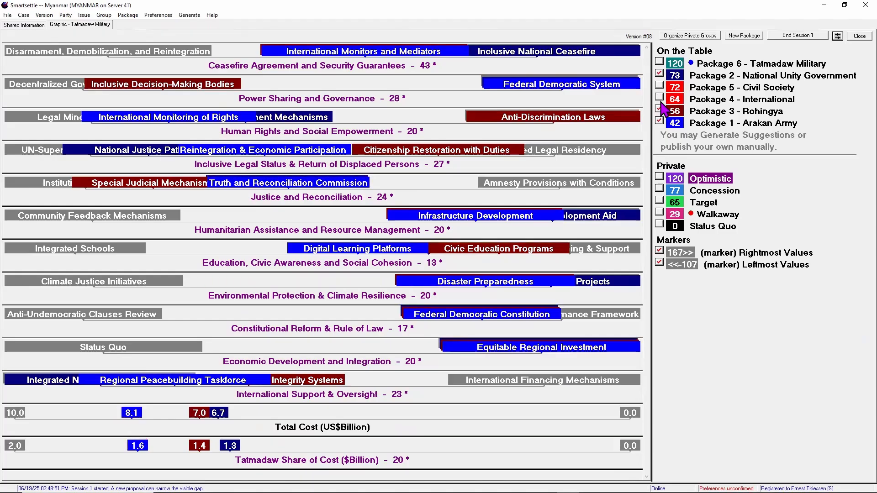
pyautogui.click(659, 109)
pyautogui.click(659, 121)
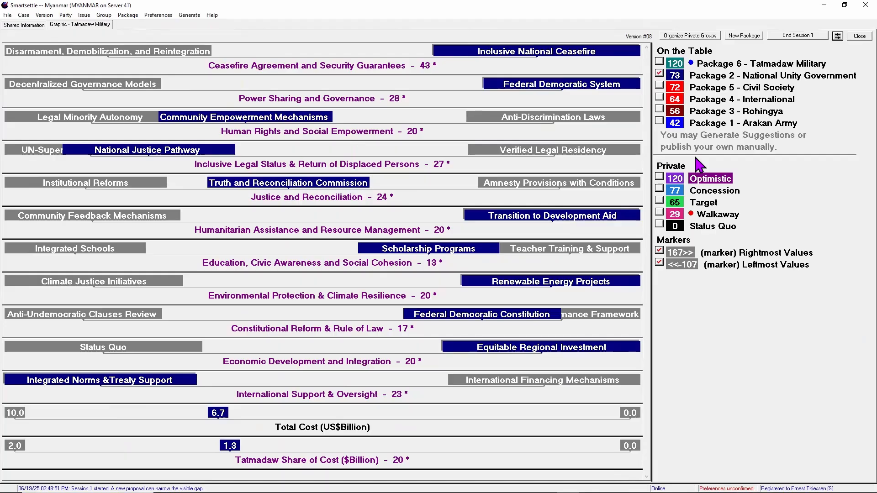
# Generate a suggestion for the table and accept Package 9 - Suggestion
pyautogui.click(190, 15)
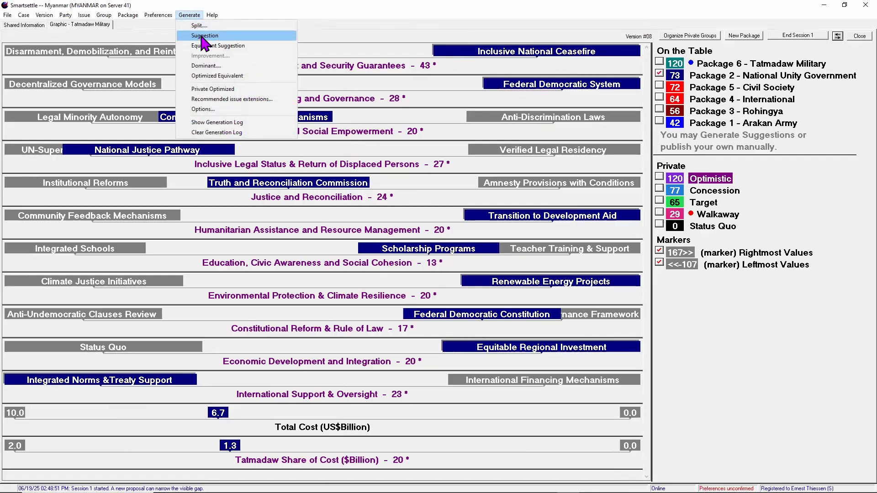
pyautogui.click(202, 36)
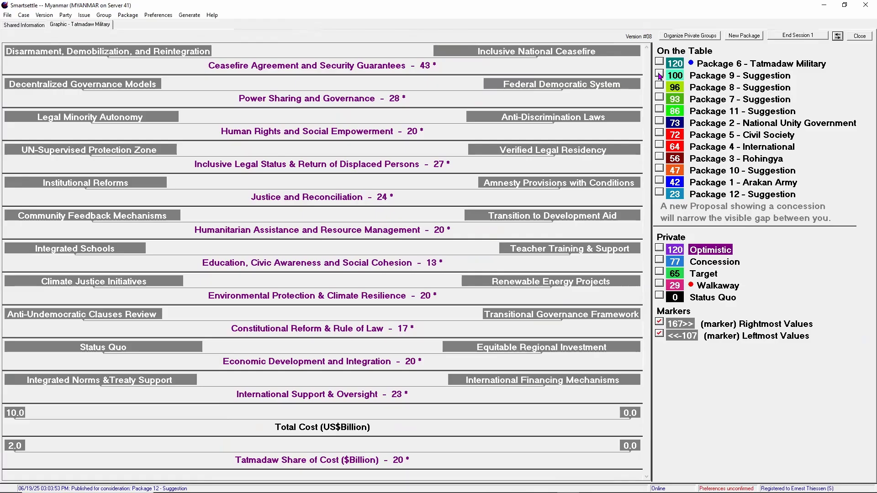
pyautogui.click(659, 74)
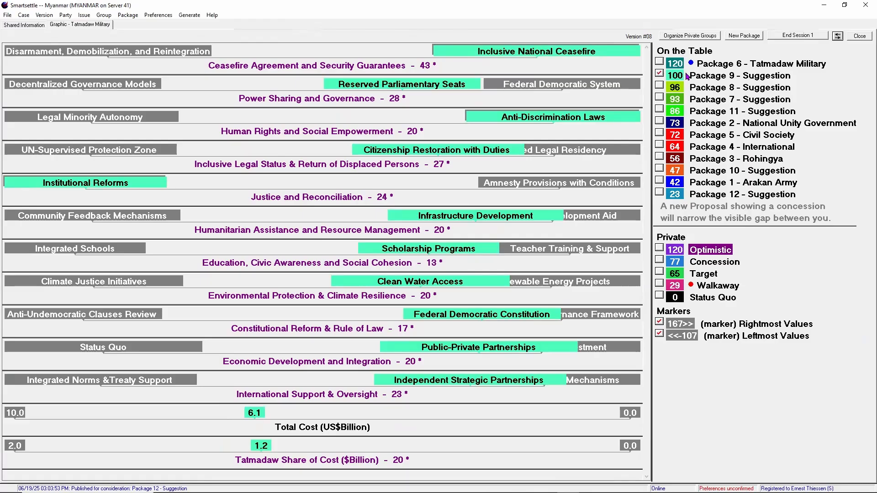
pyautogui.rightClick(701, 77)
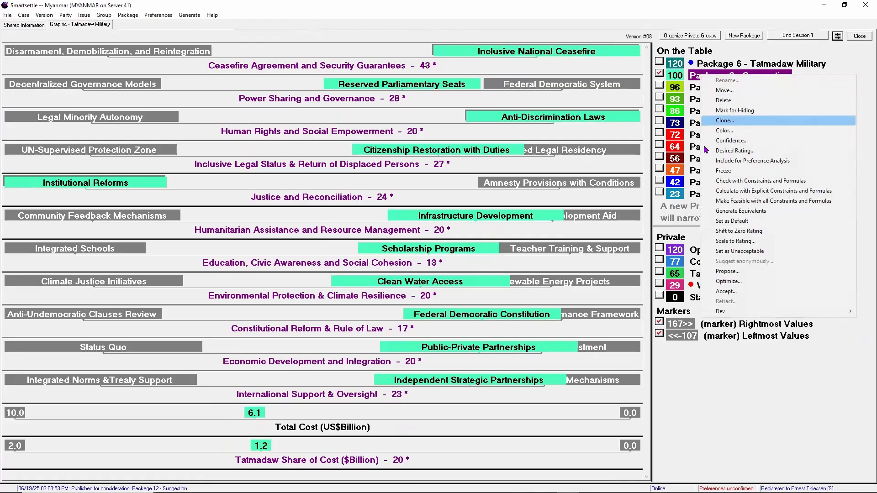
pyautogui.click(728, 292)
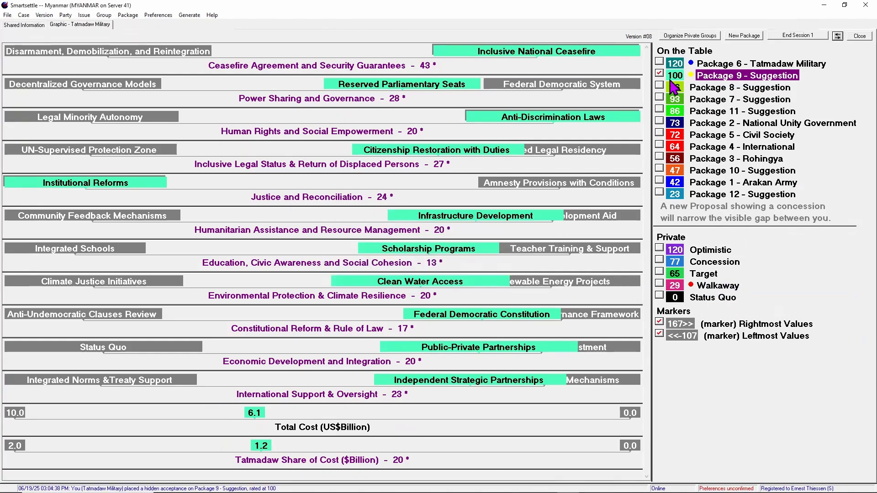
# Accept Package 8 - Suggestion and Package 7 - Suggestion
pyautogui.click(658, 73)
pyautogui.click(658, 85)
pyautogui.rightClick(710, 87)
pyautogui.click(728, 293)
pyautogui.press('Return')
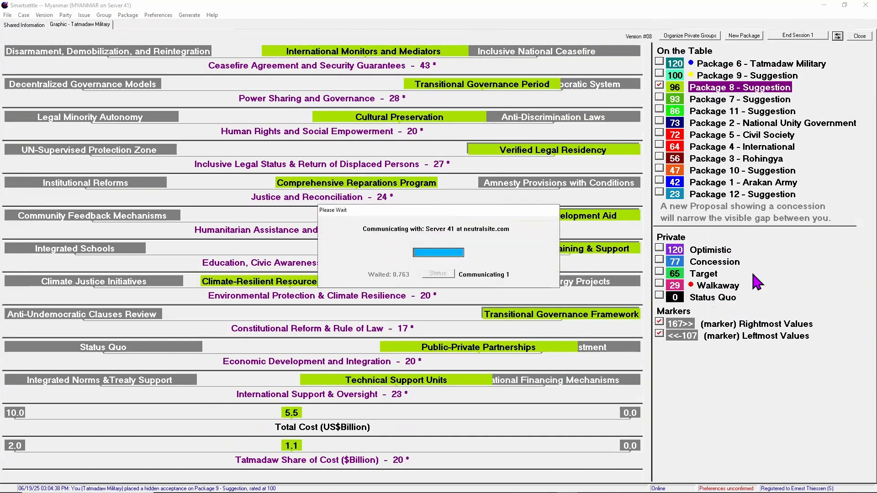
pyautogui.rightClick(714, 100)
pyautogui.click(736, 312)
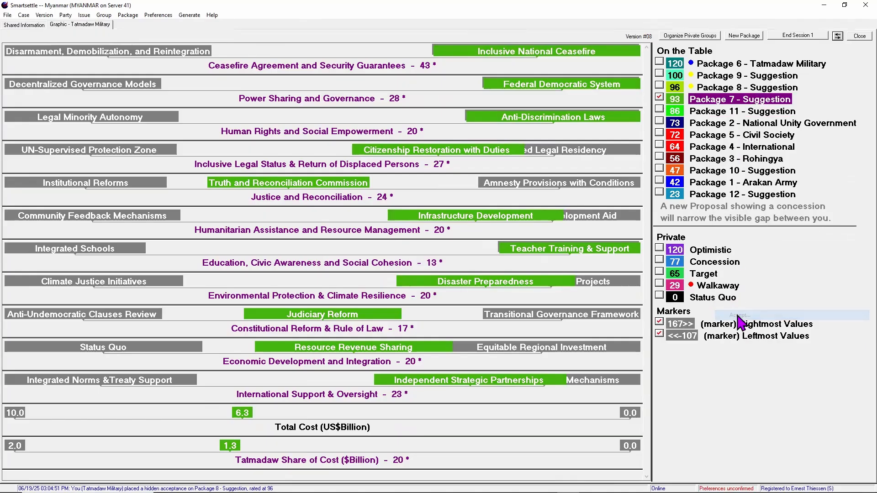
pyautogui.press('Return')
# Display Package 11 - Suggestion in place of Package 7 and accept it
pyautogui.click(658, 98)
pyautogui.click(659, 108)
pyautogui.rightClick(712, 111)
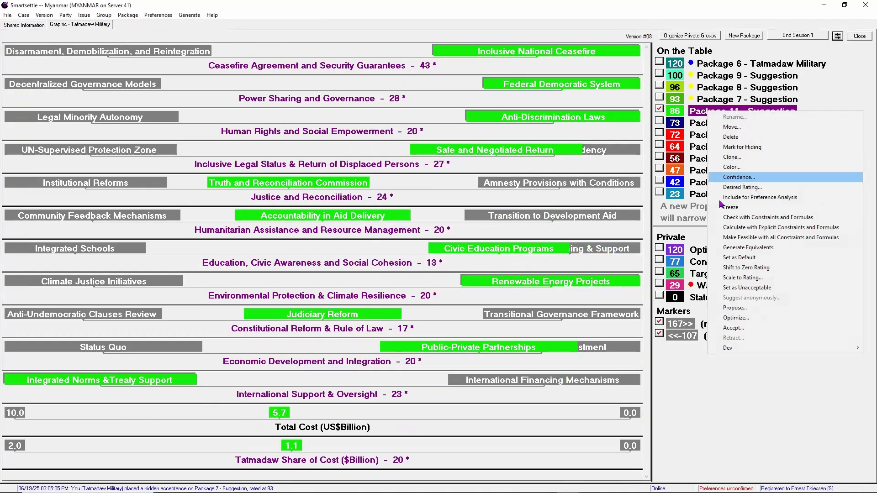
pyautogui.click(743, 328)
pyautogui.press('Return')
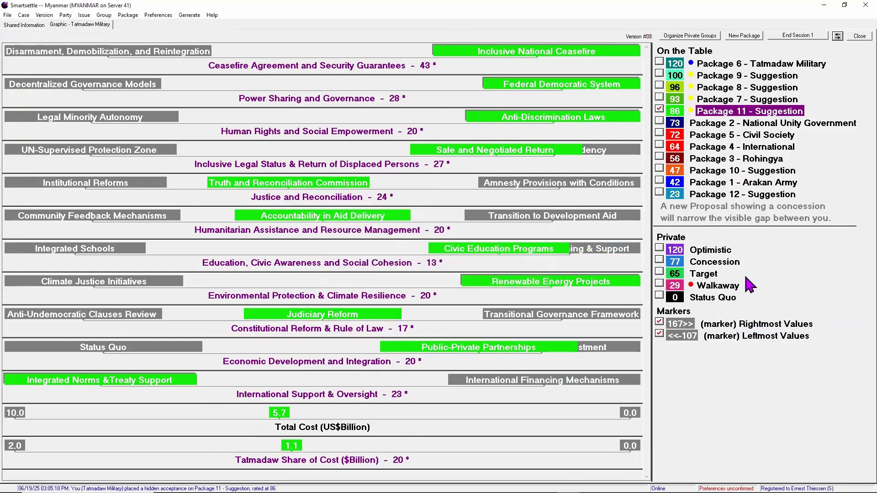
# End negotiating Session 1 and dismiss the resulting notice
pyautogui.click(794, 35)
pyautogui.click(461, 300)
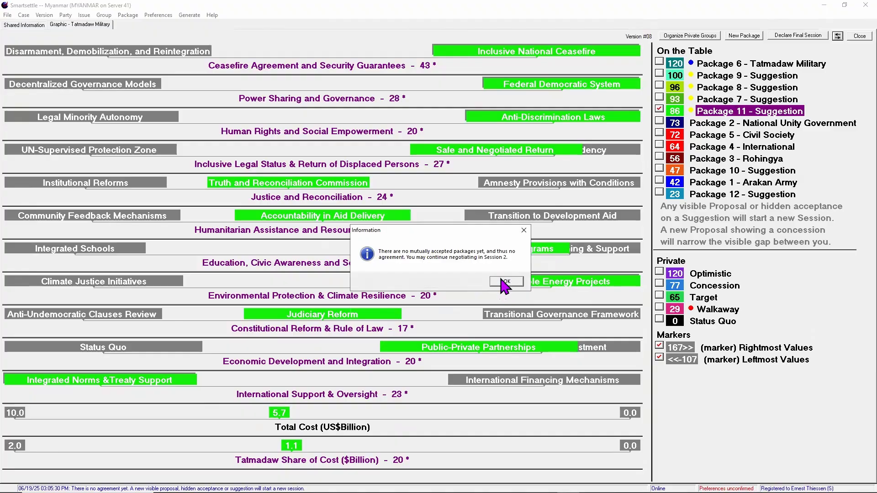
pyautogui.click(502, 281)
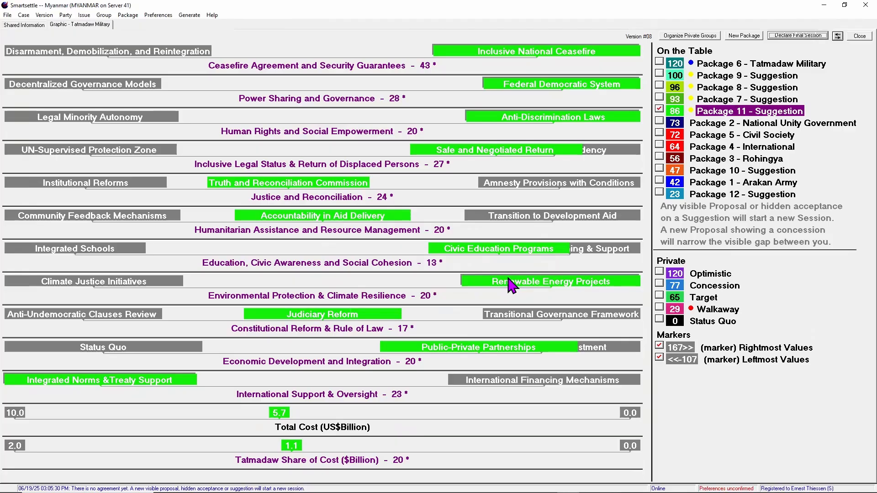
# Display the private Concession package and propose it immediately
pyautogui.click(659, 283)
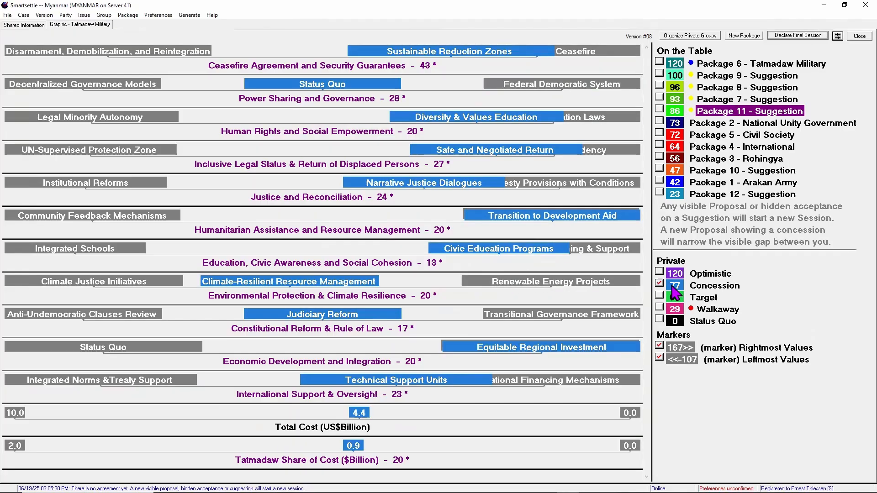
pyautogui.rightClick(708, 285)
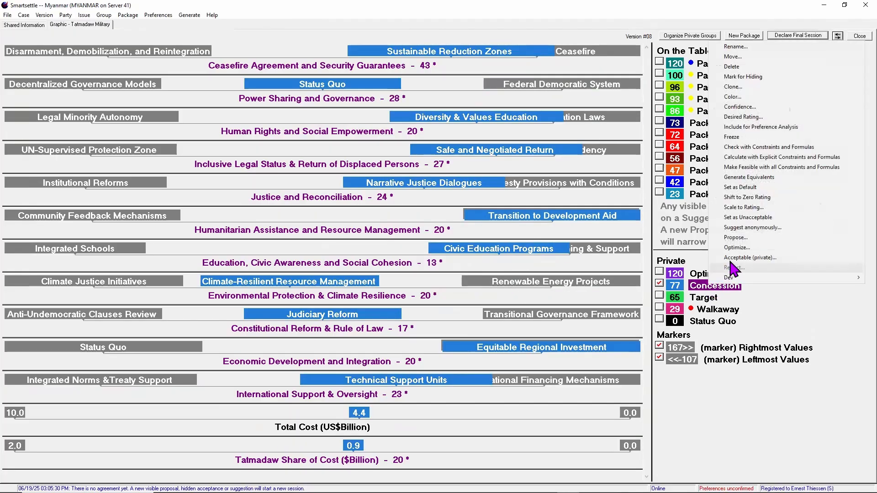
pyautogui.click(737, 238)
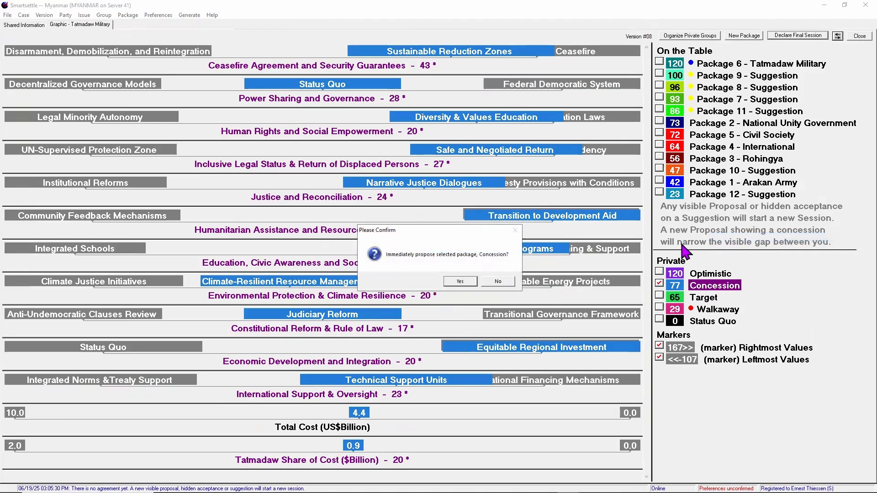
pyautogui.click(460, 280)
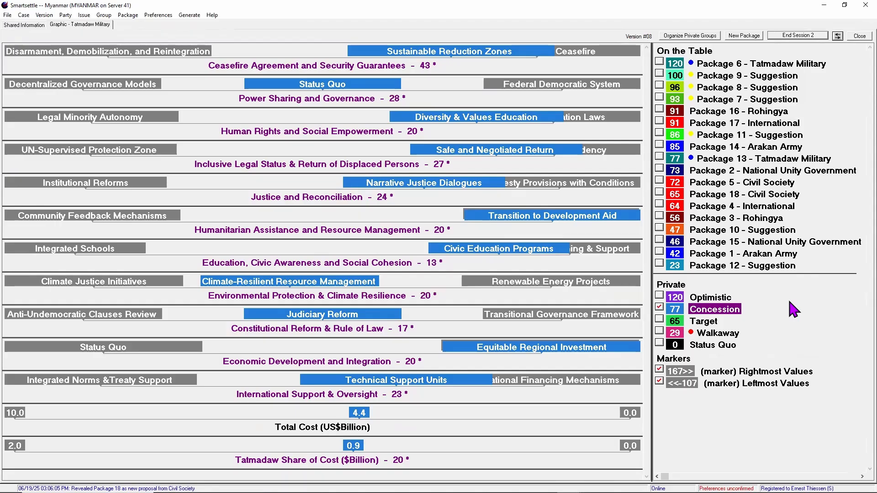
# Accept Package 16 - Rohingya and Package 17 - International
pyautogui.rightClick(710, 112)
pyautogui.click(745, 297)
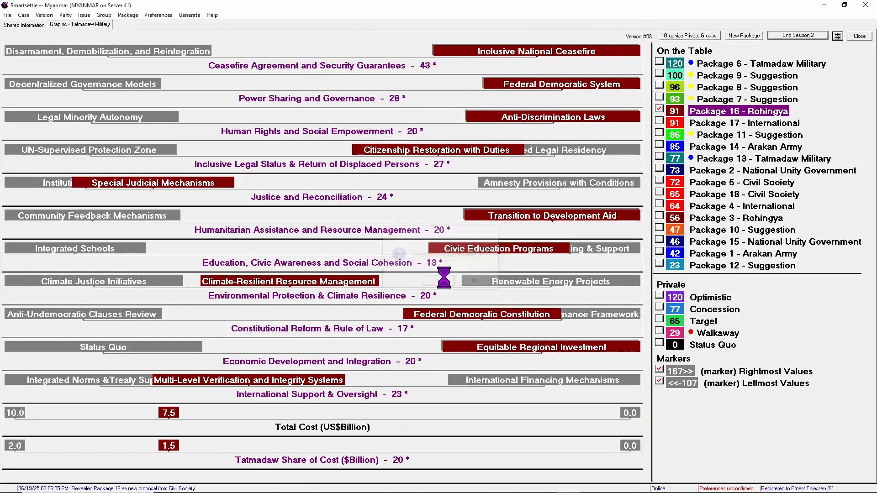
pyautogui.rightClick(722, 123)
pyautogui.click(732, 278)
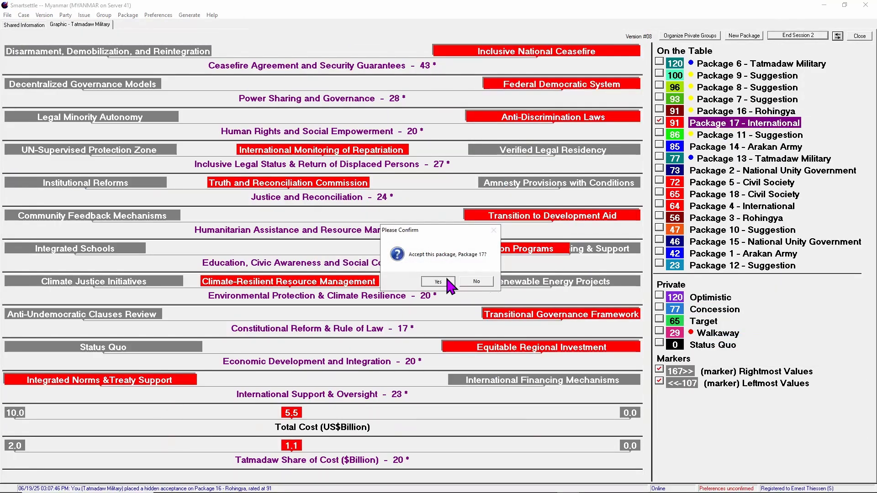
pyautogui.press('Return')
# Accept Package 14 - Arakan Army
pyautogui.rightClick(721, 147)
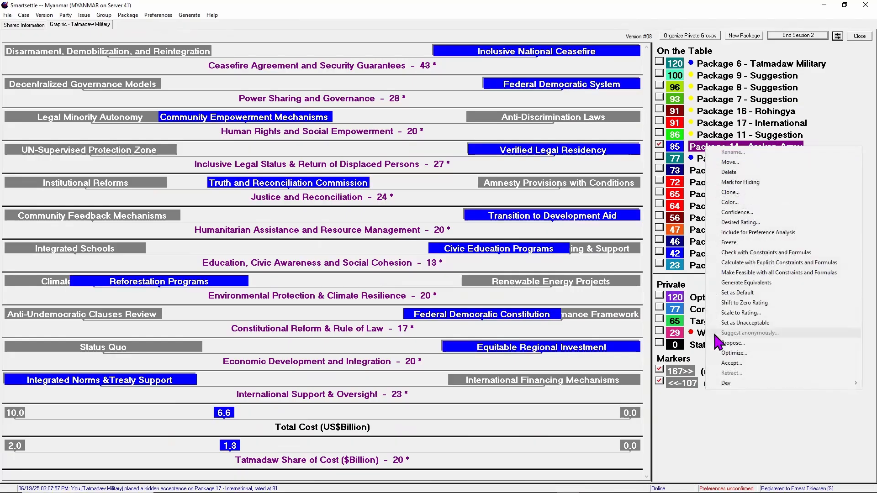
pyautogui.click(731, 302)
pyautogui.click(457, 273)
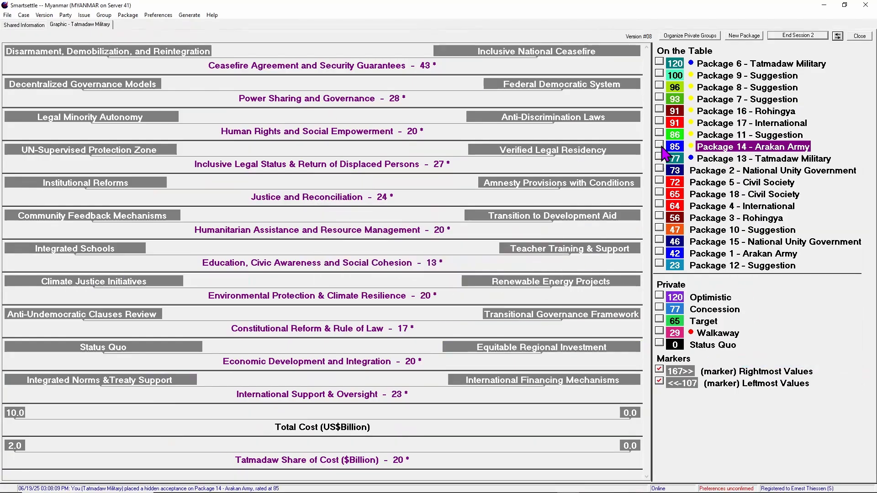
# Display the private Target package and suggest it anonymously
pyautogui.click(659, 319)
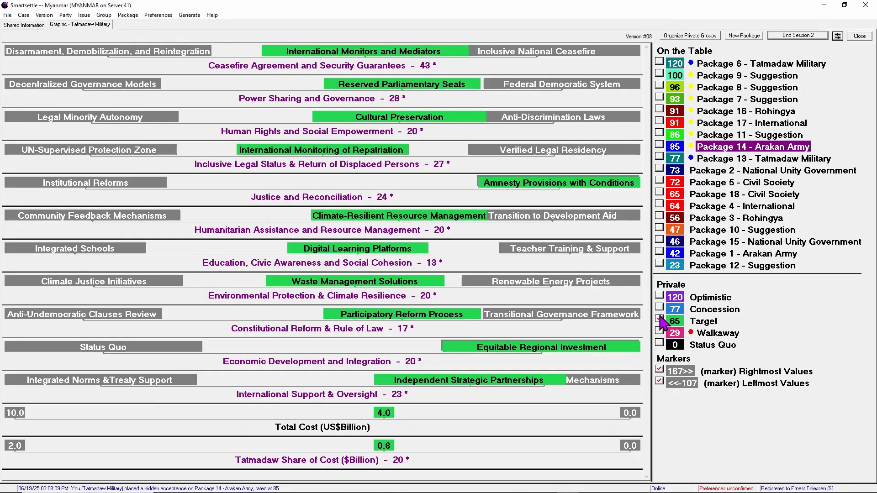
pyautogui.rightClick(703, 322)
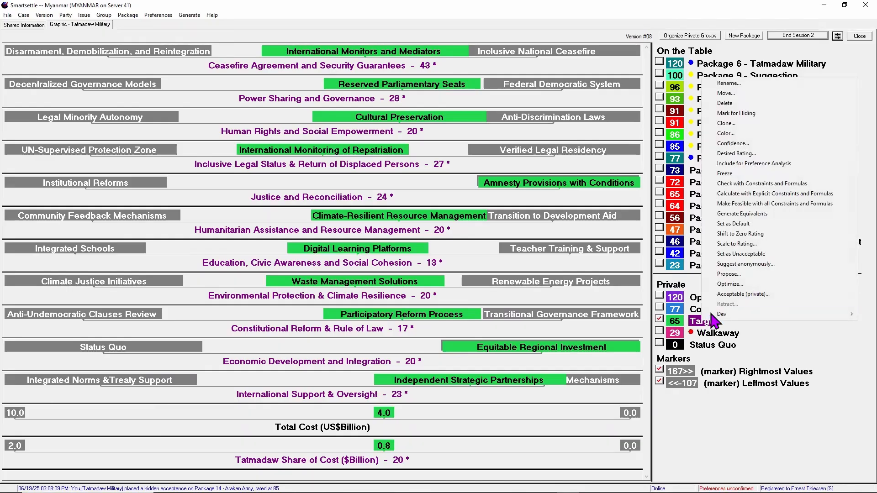
pyautogui.click(728, 265)
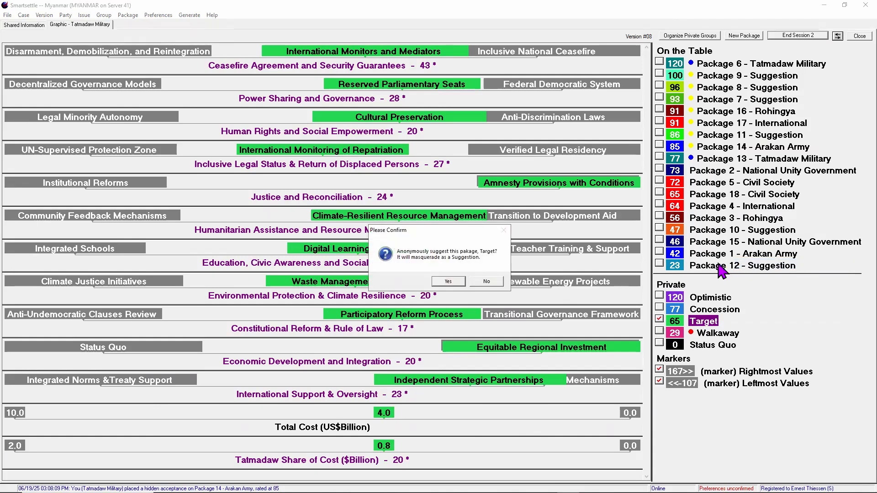
pyautogui.click(450, 281)
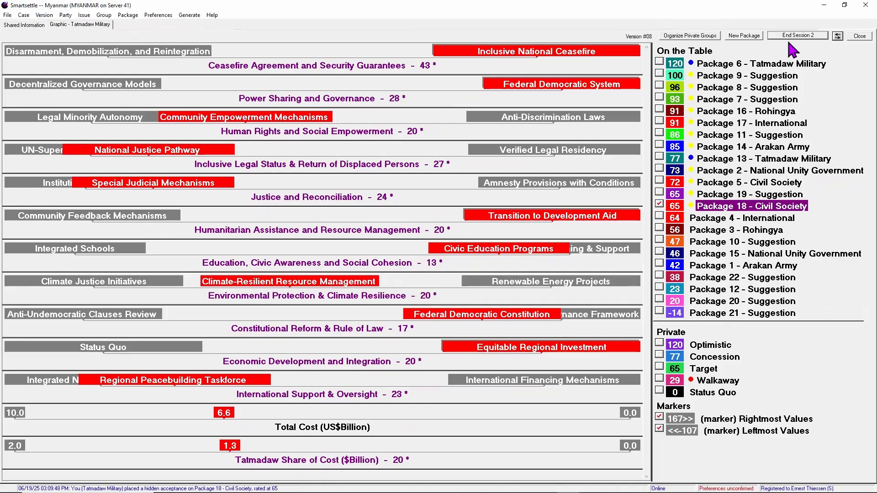
# End negotiating Session 2 and dismiss the resulting notice
pyautogui.click(794, 37)
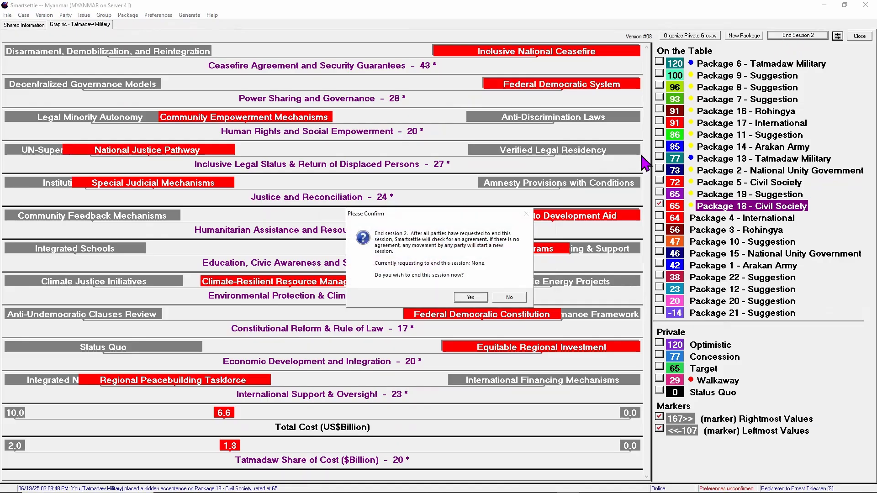
pyautogui.click(477, 296)
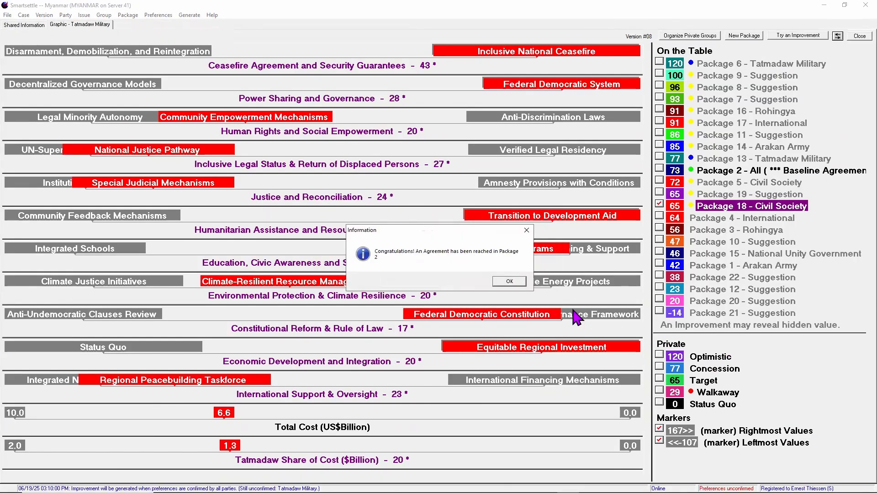
pyautogui.click(510, 281)
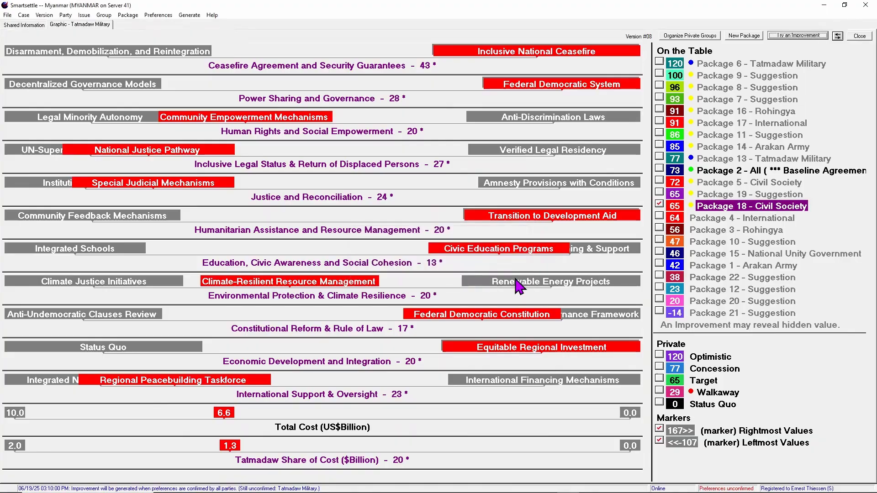
# Display Package 2 in place of Package 18 - Civil Society and compare it with the private Target package
pyautogui.click(659, 204)
pyautogui.click(659, 168)
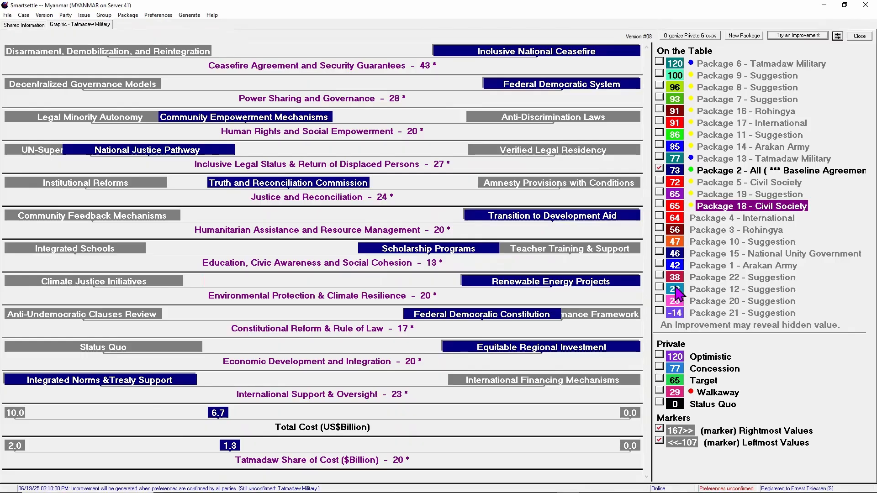
pyautogui.click(659, 378)
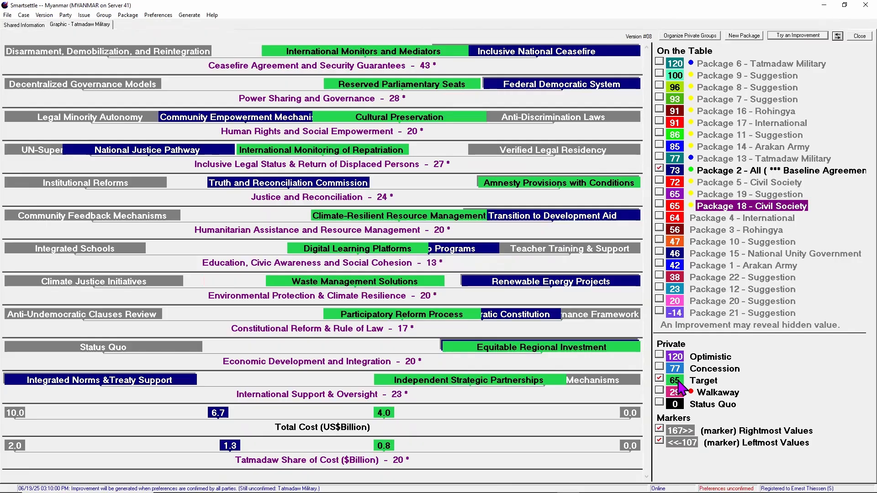
# Confirm the preferences to generate the pending Improvement, and accept the verified improvement package
pyautogui.click(798, 35)
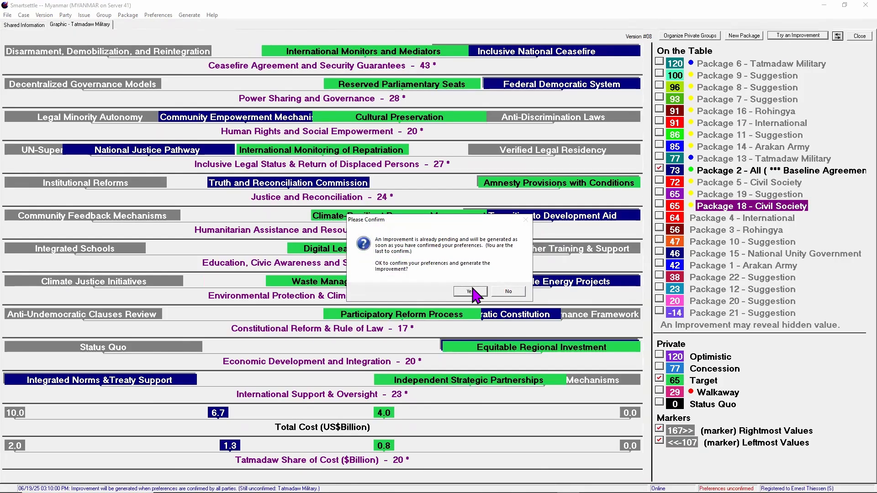
pyautogui.click(472, 290)
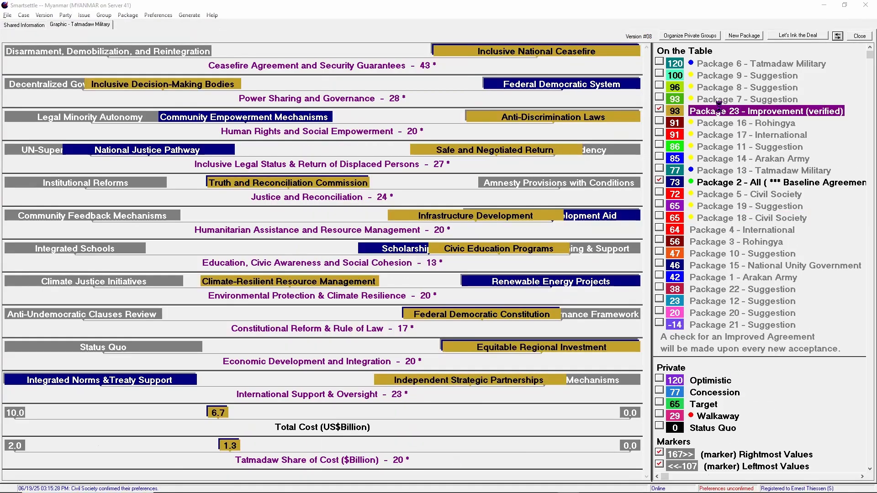
pyautogui.rightClick(729, 115)
pyautogui.click(744, 326)
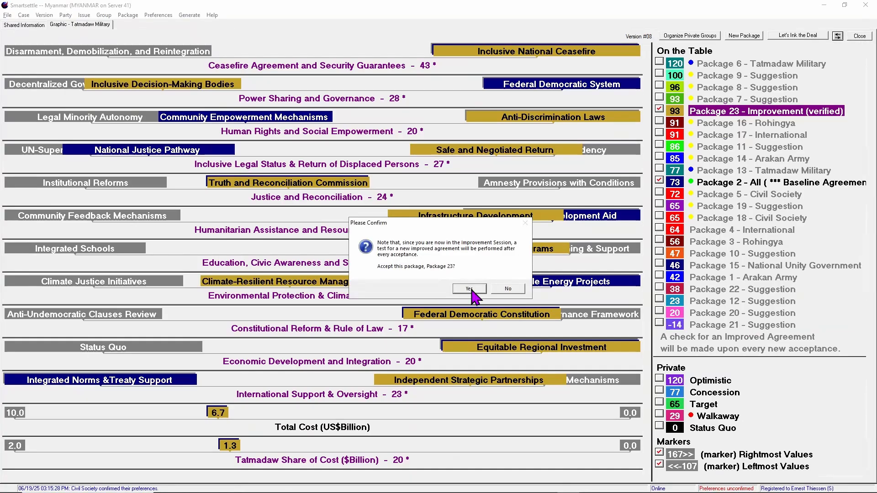
pyautogui.click(472, 290)
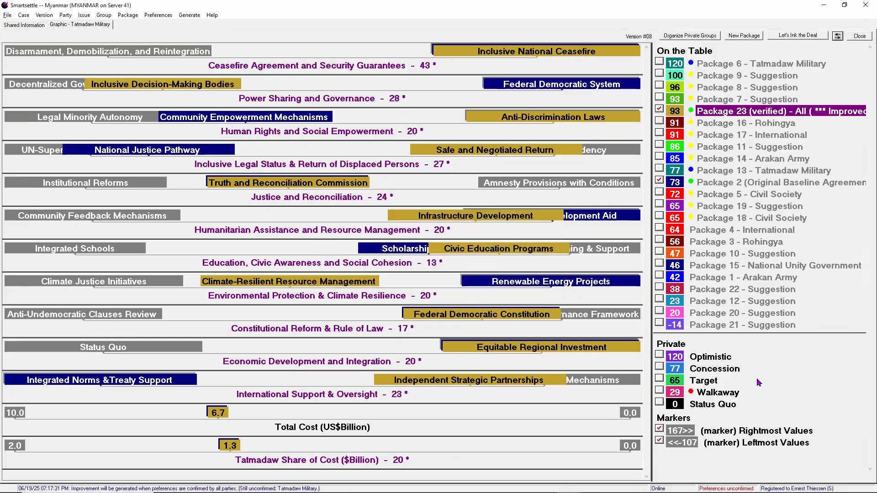
pyautogui.click(505, 281)
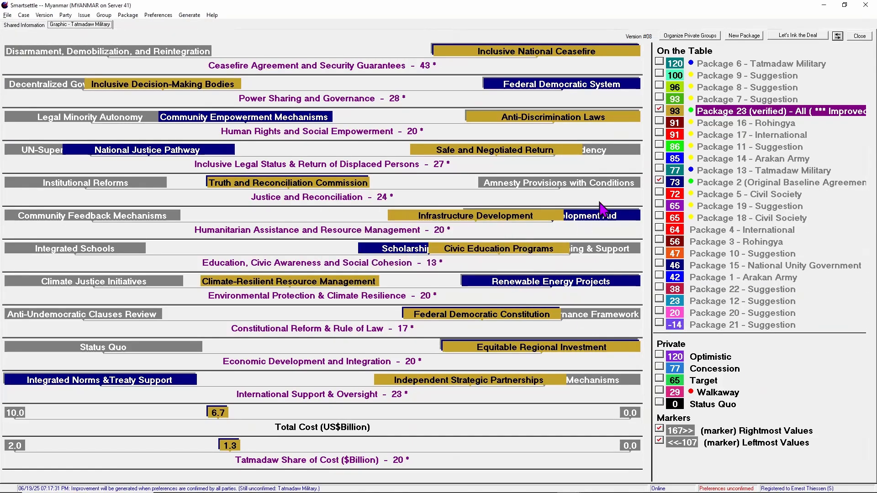
# Ink the deal by finalizing the current improved agreement and ending the negotiation
pyautogui.click(788, 36)
pyautogui.click(473, 295)
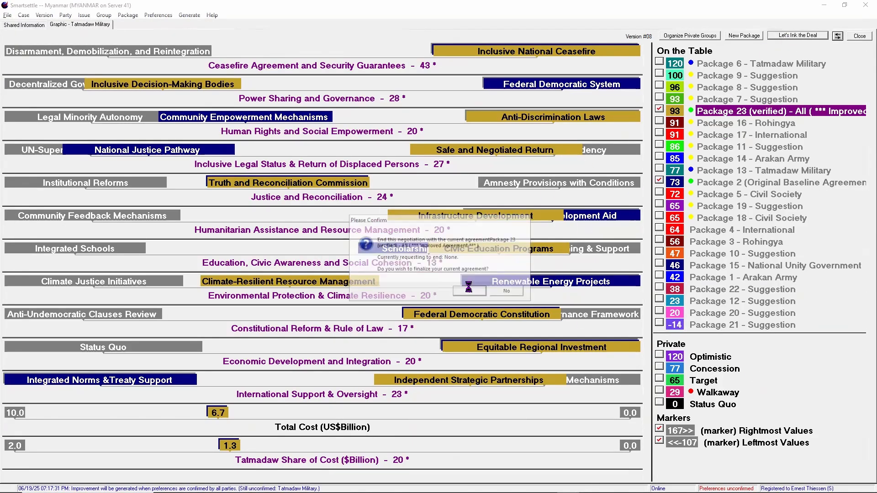